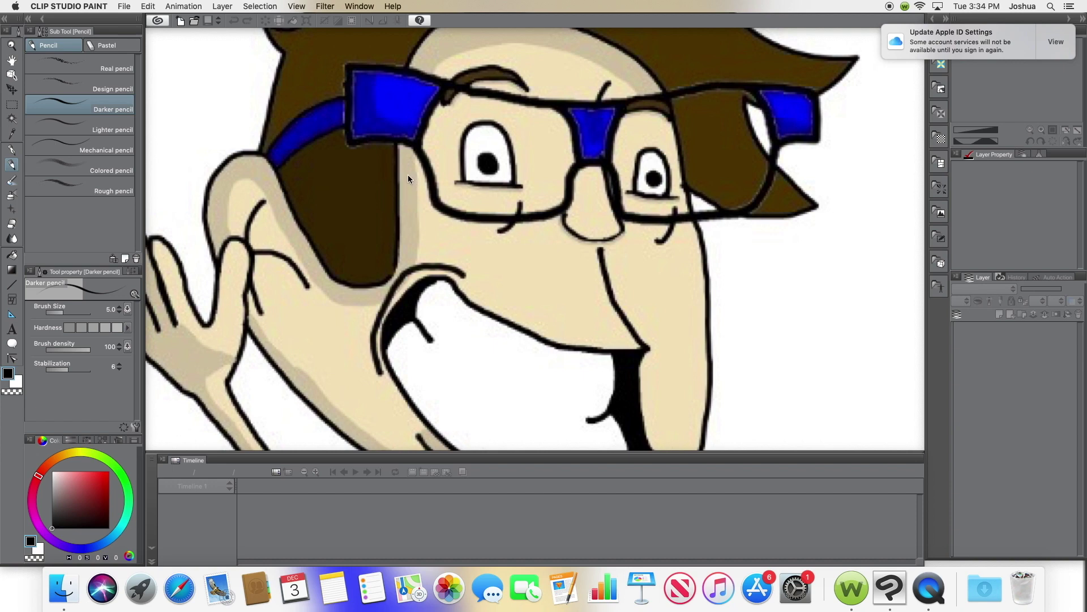
Create a blank 1600 × 1200 px, 72 dpi illustration canvas (Illustration3)
key("super+h")
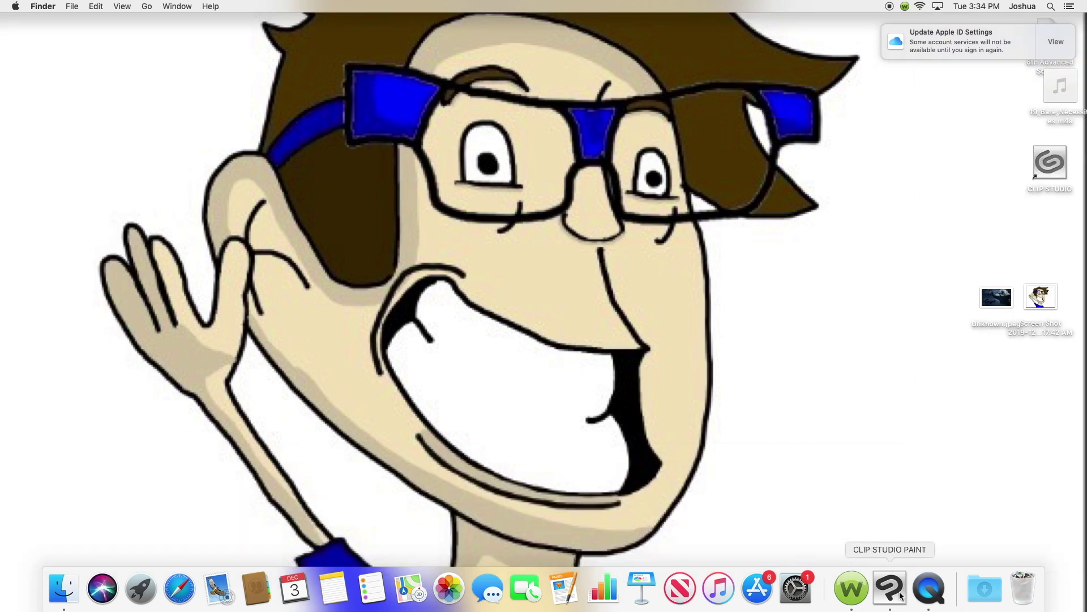
left_click(893, 589)
left_click(124, 6)
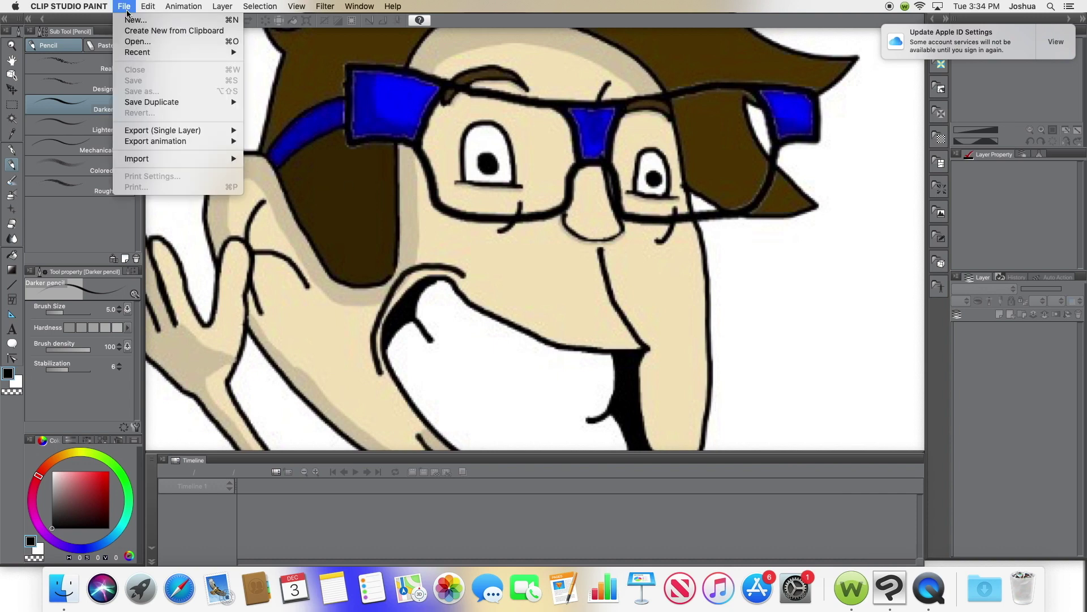
left_click(136, 19)
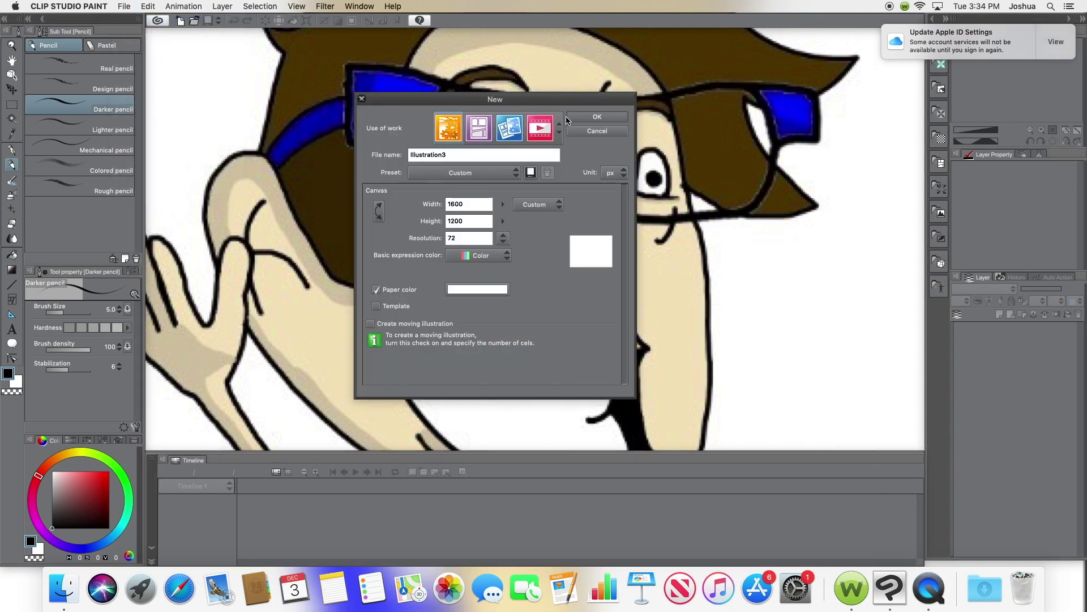
left_click(596, 118)
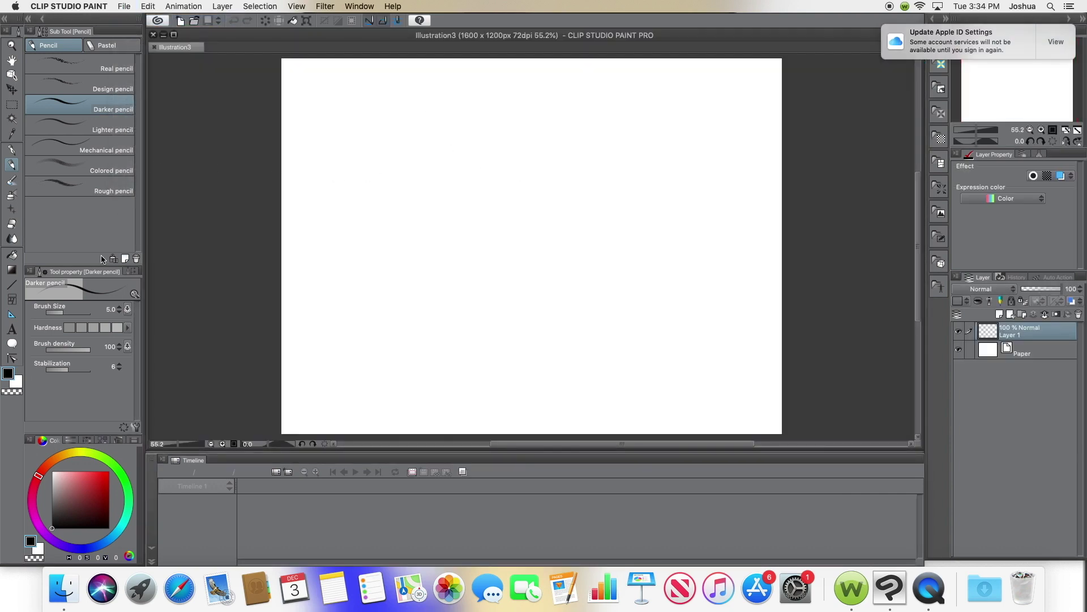
Set the Darker pencil to size 3.3 and draw the rounded head outline
left_click_drag(65, 315, 67, 315)
left_click_drag(64, 316, 61, 315)
mouse_move(439, 182)
left_mouse_down()
mouse_move(456, 246)
mouse_move(500, 290)
left_mouse_up()
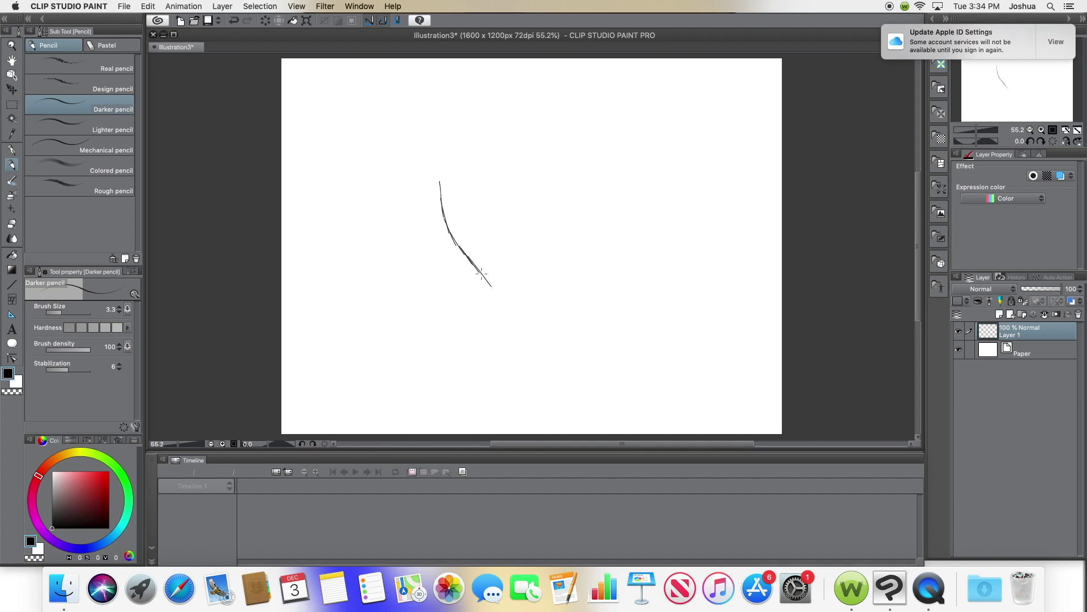
left_click_drag(510, 298, 598, 330)
mouse_move(439, 182)
left_mouse_down()
mouse_move(438, 111)
mouse_move(603, 128)
mouse_move(613, 335)
mouse_move(599, 328)
left_mouse_up()
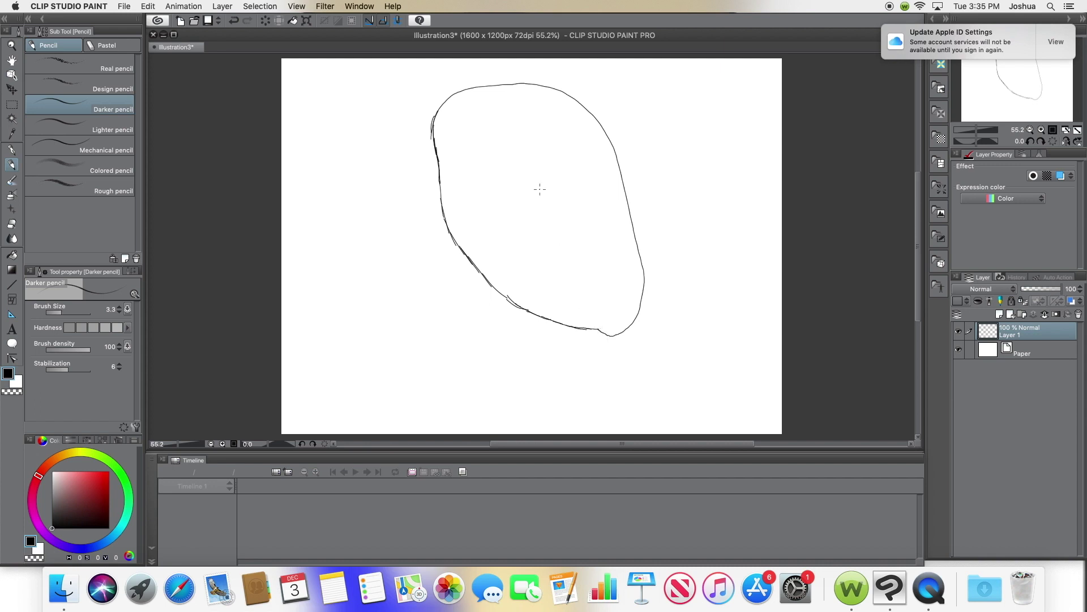
Erase the stray corner at the outline's bottom right, then return to the pencil
left_click(11, 225)
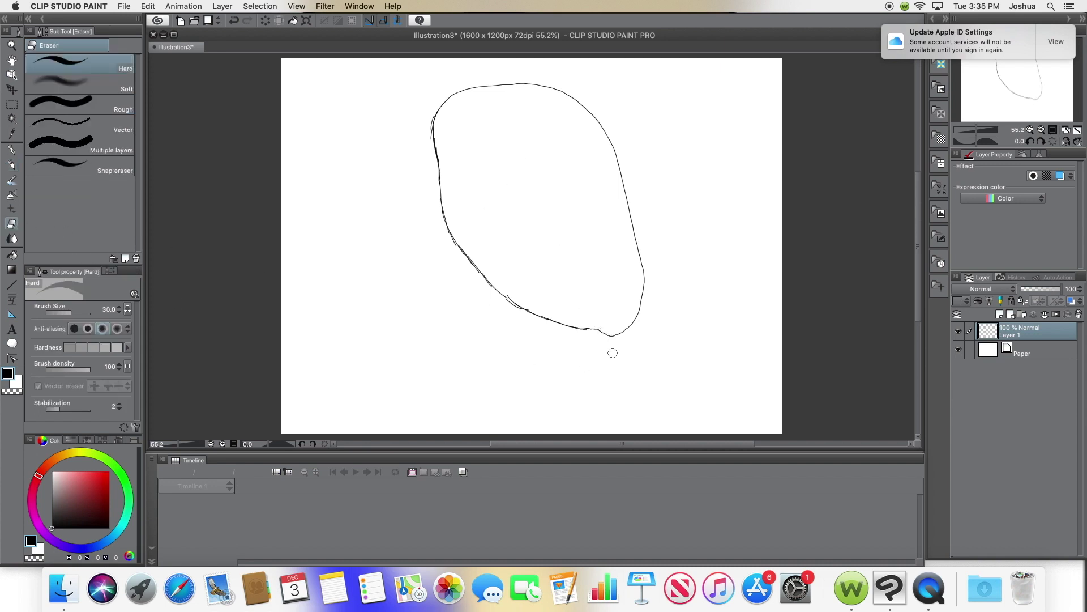
left_click_drag(599, 333, 636, 319)
left_click(12, 166)
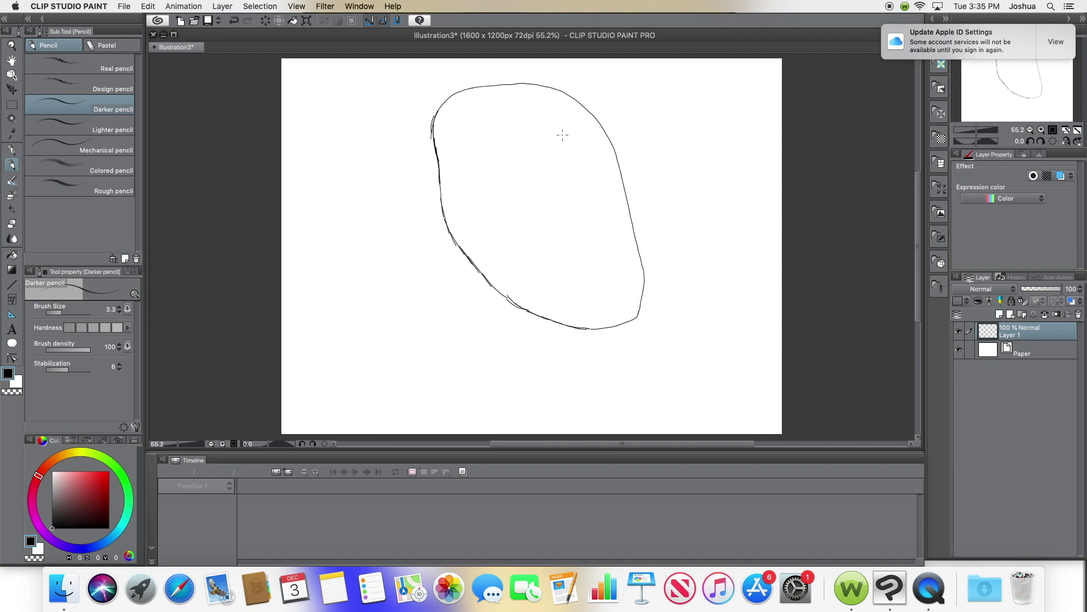
left_click_drag(525, 110, 571, 258)
left_click_drag(489, 196, 573, 170)
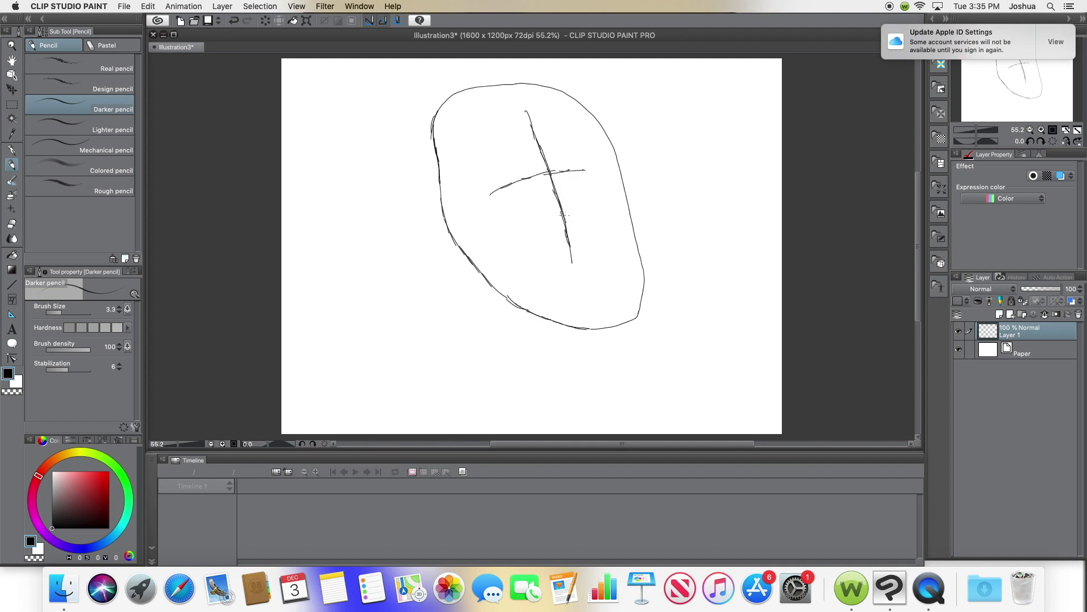
left_click_drag(532, 275, 543, 317)
left_click_drag(558, 274, 571, 326)
left_click_drag(582, 274, 599, 327)
left_click_drag(613, 271, 626, 323)
left_click(235, 21)
left_click(235, 21)
left_click(236, 23)
left_click(234, 26)
left_click(232, 26)
left_click(231, 26)
left_click(234, 24)
left_click(234, 24)
left_click(234, 24)
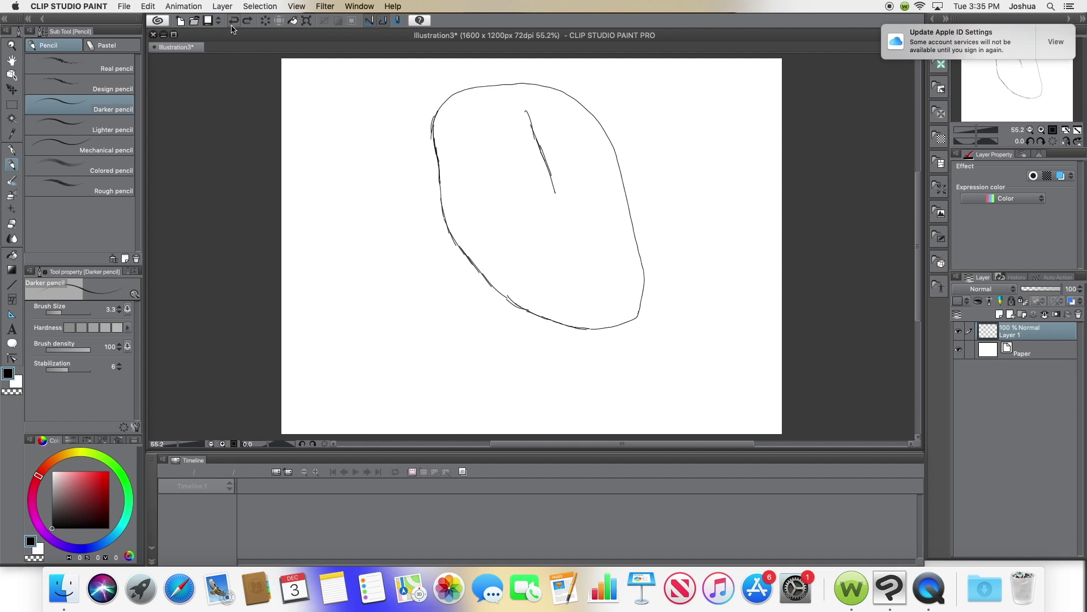
left_click(231, 27)
left_click(231, 26)
left_click(231, 26)
Draw the nose curve, a side-eye study oval with '<' lid and pupil, and two eye ovals
mouse_move(570, 120)
left_mouse_down()
mouse_move(552, 139)
mouse_move(580, 223)
mouse_move(557, 229)
left_mouse_up()
mouse_move(715, 249)
left_mouse_down()
mouse_move(706, 155)
mouse_move(731, 237)
mouse_move(716, 251)
left_mouse_up()
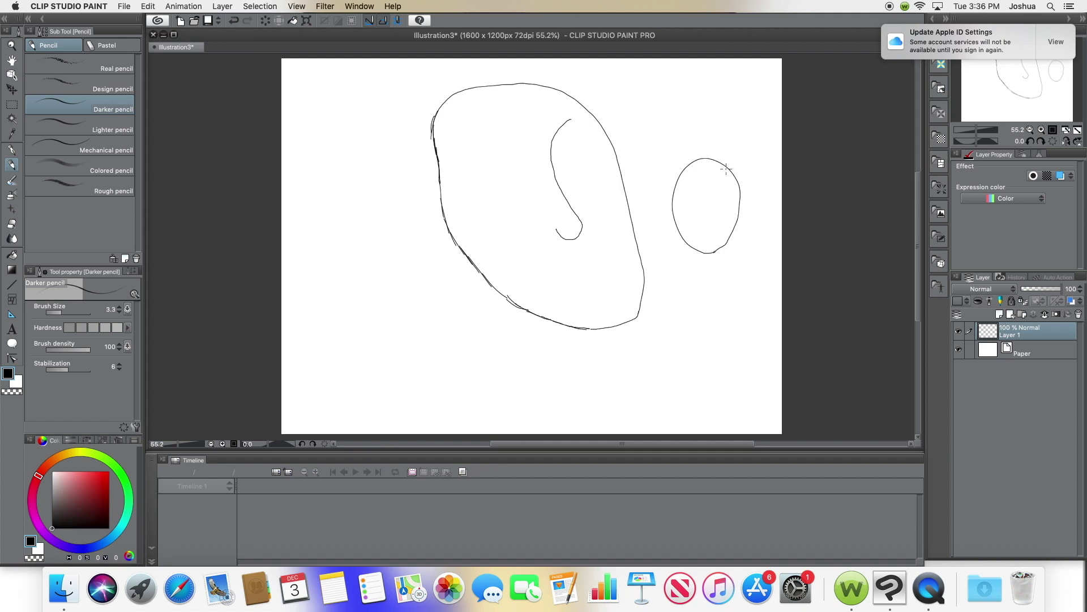
left_click_drag(727, 169, 732, 235)
left_click_drag(734, 197, 734, 199)
mouse_move(515, 223)
left_mouse_down()
mouse_move(537, 214)
mouse_move(514, 221)
left_mouse_up()
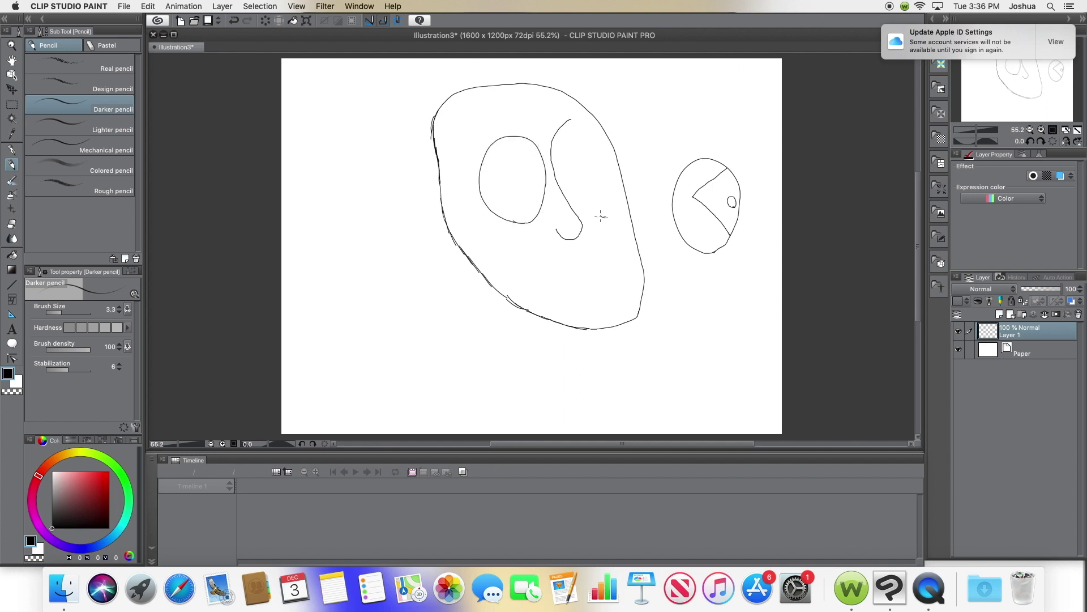
left_click_drag(602, 217, 617, 203)
Enlarge the pencil and fill solid black pupils into the left and right eyes
left_click(78, 310)
left_click_drag(73, 314, 69, 313)
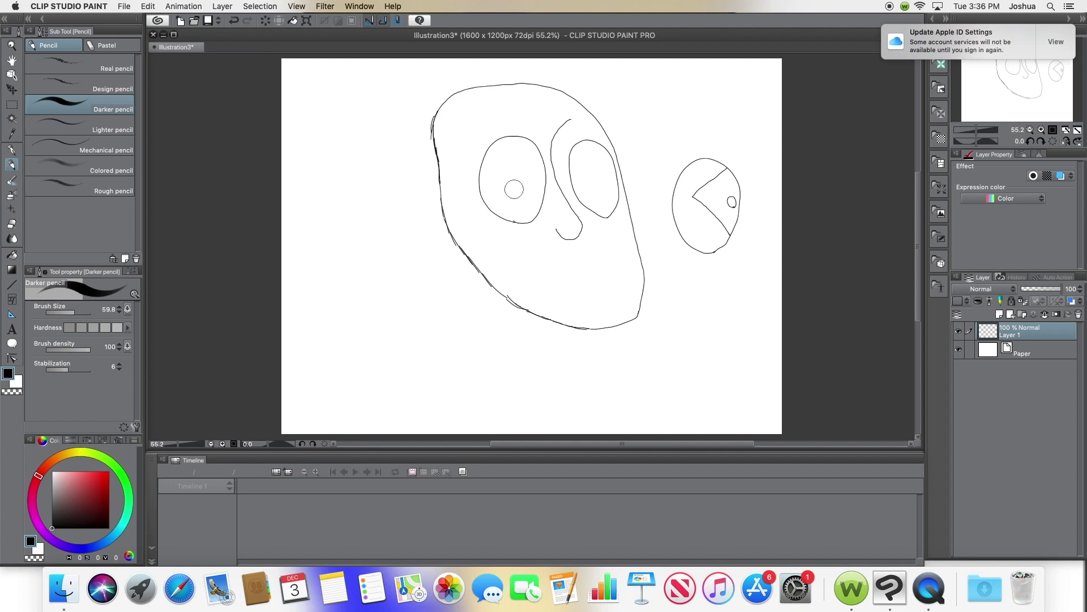
left_click(80, 314)
left_click(510, 184)
left_click_drag(510, 187, 511, 185)
left_click_drag(585, 185, 586, 182)
left_click_drag(62, 312, 64, 313)
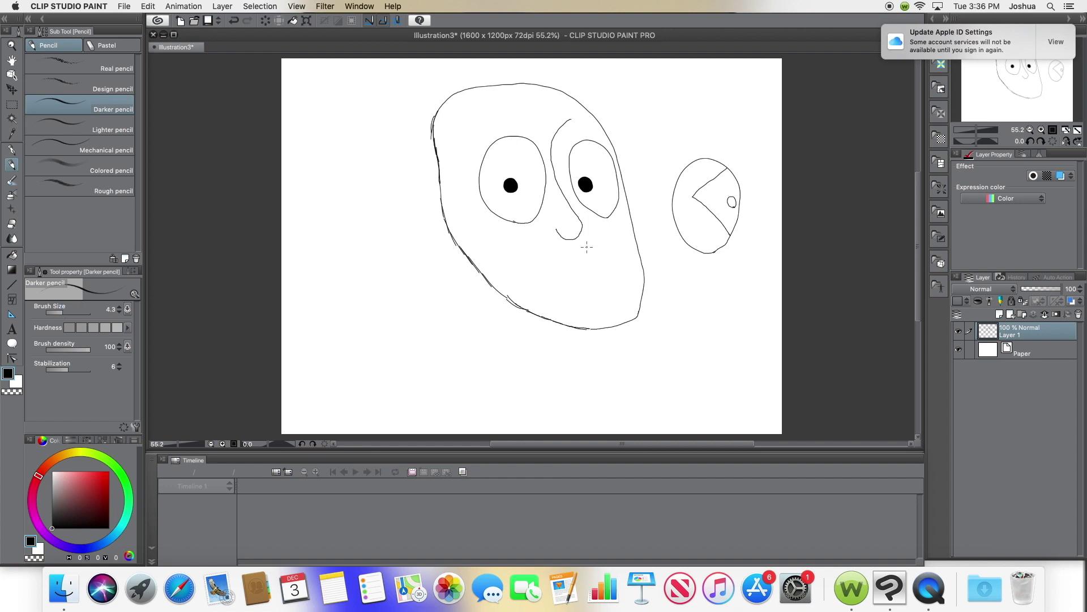
Draw the grin below the nose, then a box study with top band, corner loops and underline
mouse_move(587, 244)
left_mouse_down()
mouse_move(599, 269)
mouse_move(521, 264)
mouse_move(610, 305)
mouse_move(604, 276)
left_mouse_up()
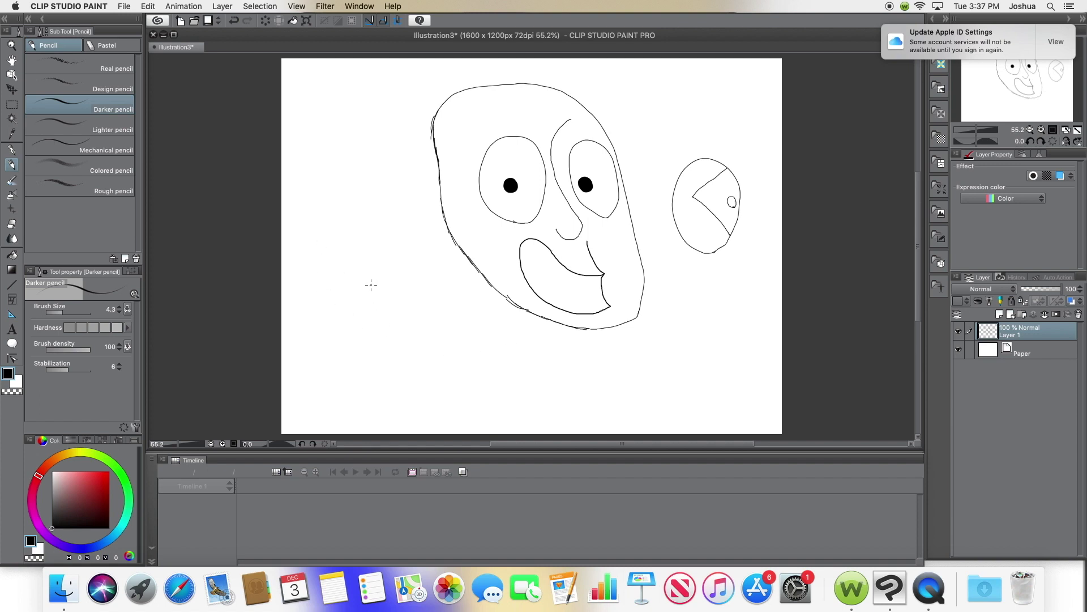
mouse_move(374, 293)
left_mouse_down()
mouse_move(429, 297)
mouse_move(372, 291)
left_mouse_up()
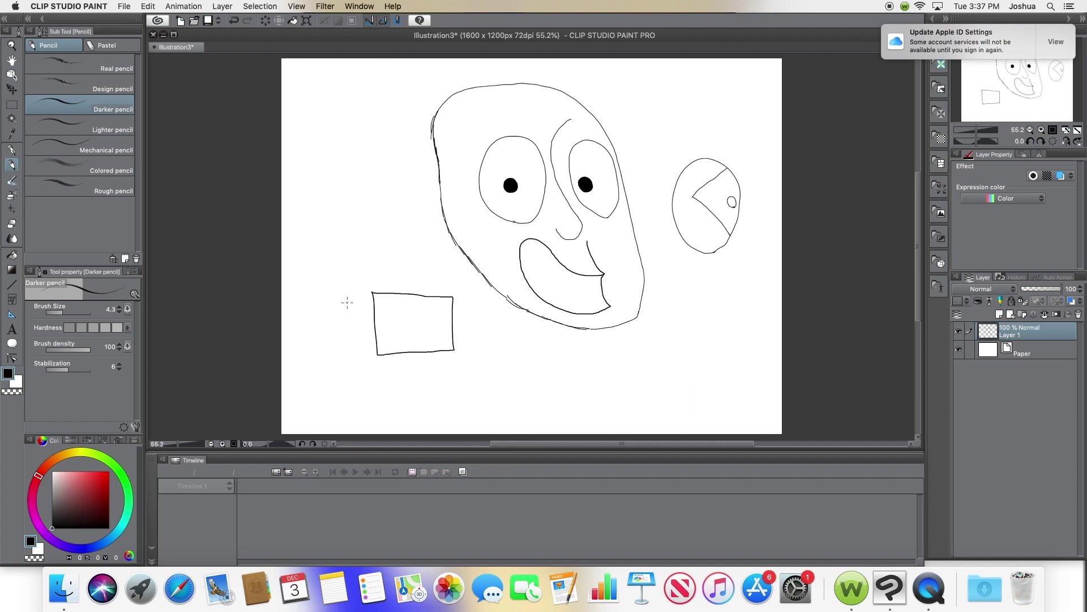
mouse_move(347, 289)
left_mouse_down()
mouse_move(358, 308)
mouse_move(466, 303)
mouse_move(476, 287)
mouse_move(373, 278)
mouse_move(340, 282)
mouse_move(345, 292)
left_mouse_up()
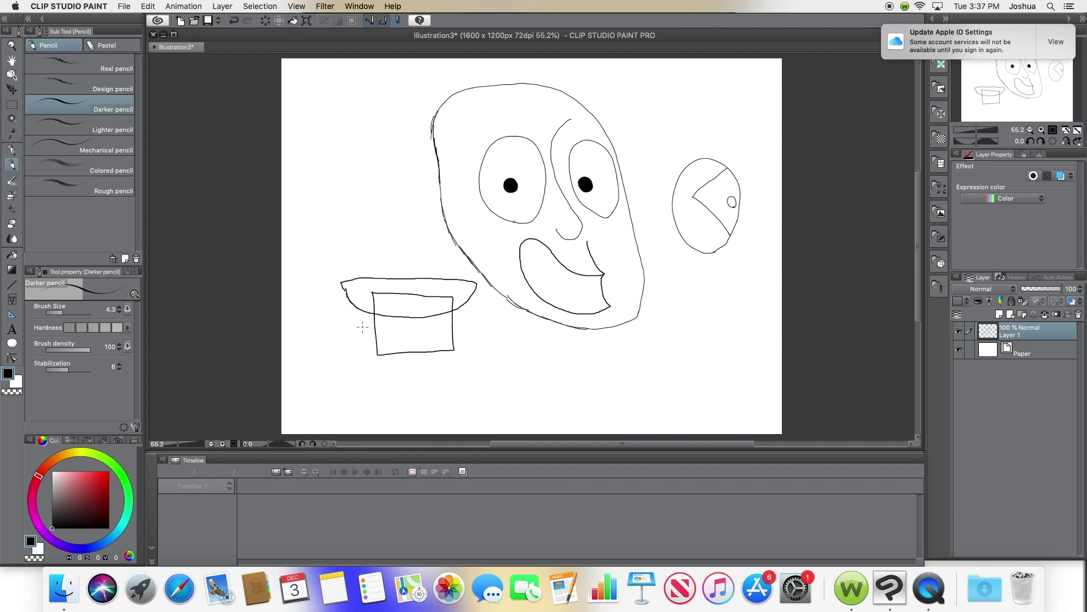
left_click_drag(367, 348, 461, 353)
left_click_drag(368, 349, 370, 344)
left_click_drag(459, 343, 462, 345)
left_click_drag(369, 354, 464, 347)
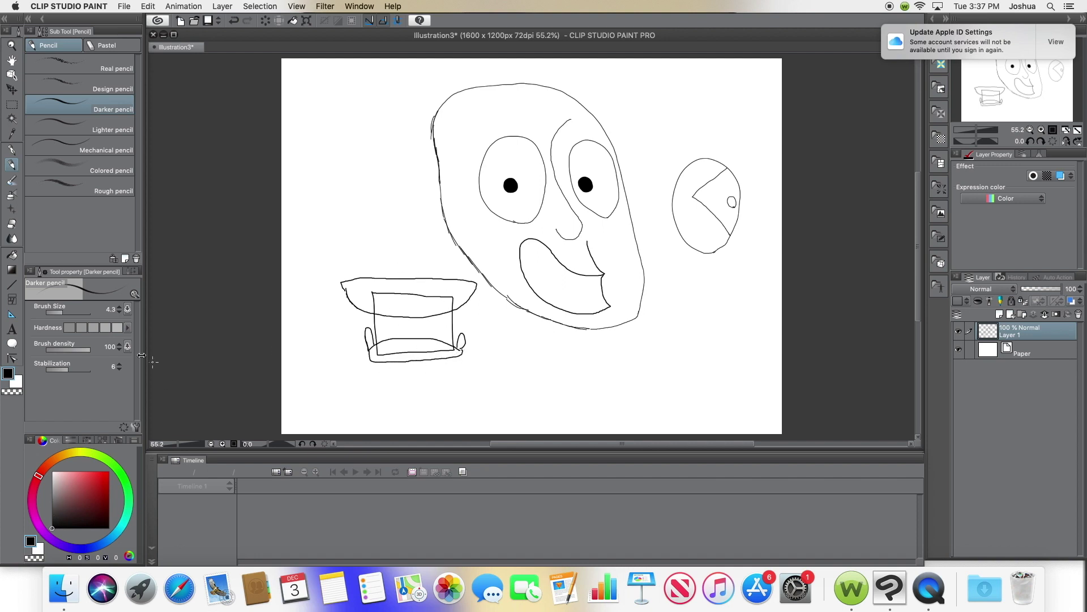
Fill the inside of the box study solid black with the Fill tool
left_click(12, 255)
left_click(396, 328)
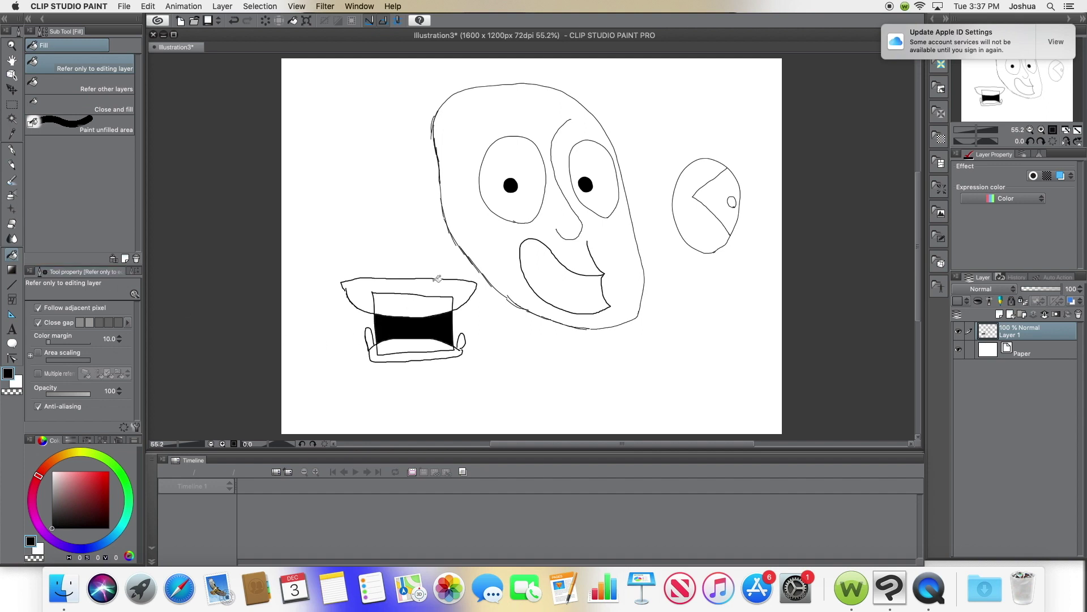
left_click(12, 223)
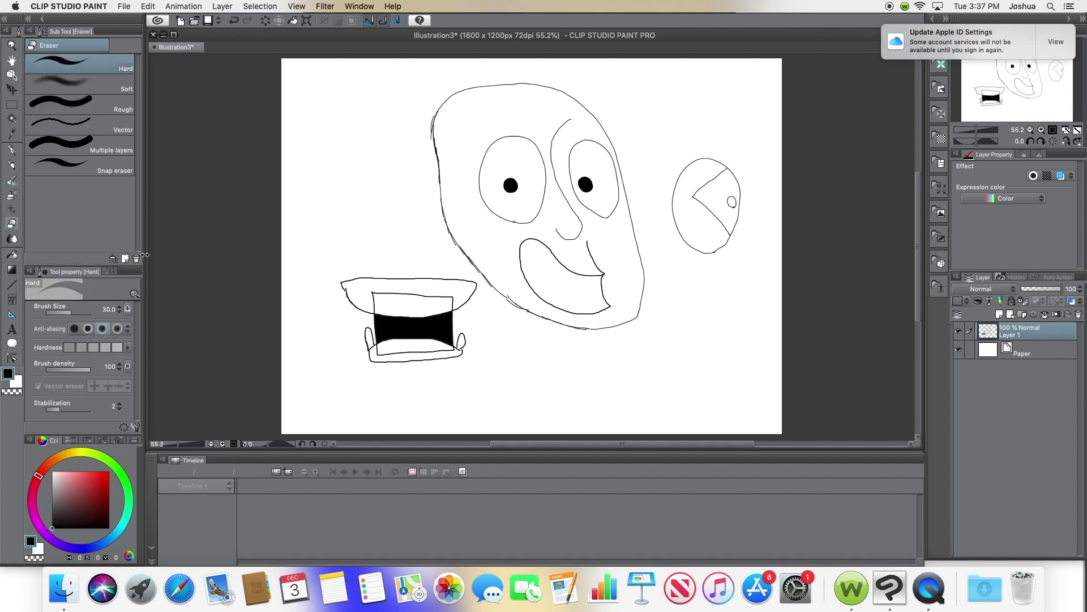
left_click(12, 164)
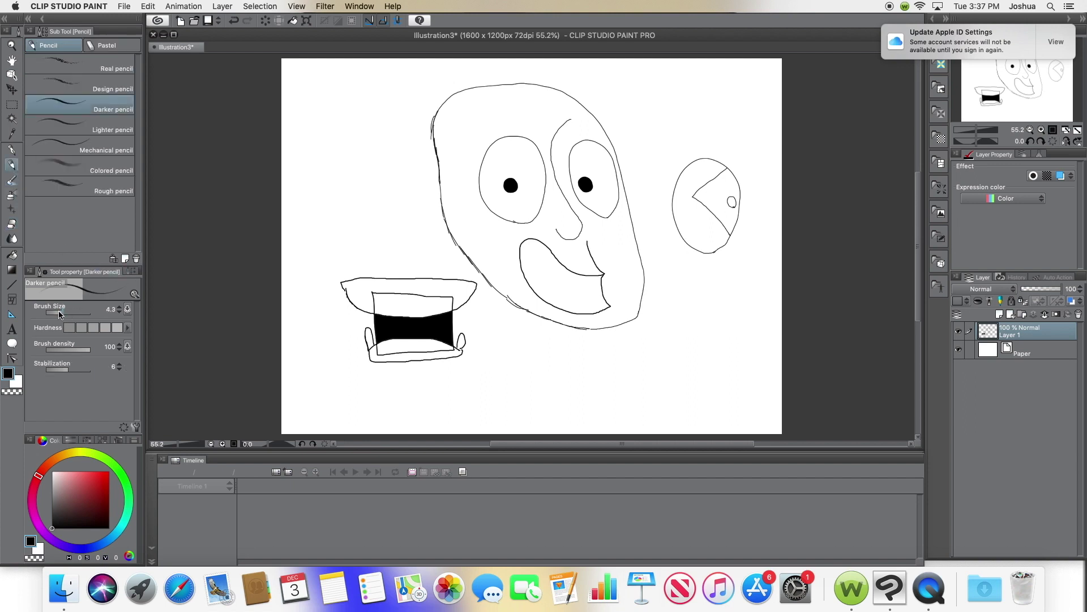
Undo stray thin test strokes, restore pencil thickness, and stroke the grin's top
left_click(60, 313)
left_click_drag(528, 340, 521, 348)
key("super+z")
left_click(234, 21)
left_click_drag(61, 314, 64, 315)
mouse_move(536, 248)
left_mouse_down()
mouse_move(535, 236)
mouse_move(517, 258)
left_mouse_up()
Replace the grin's top-left stroke with a tooth mark, add corner marks, then undo the last
key("super+z")
left_click_drag(533, 237, 525, 255)
left_click_drag(591, 275, 605, 299)
left_click_drag(527, 254, 532, 265)
left_click(235, 21)
Undo and redo to compare the mouth-corner stroke, keeping it
left_click(247, 21)
left_click(235, 22)
left_click(247, 22)
Draw curved eyebrow arcs above both eyes, thickening the right one
mouse_move(474, 137)
left_mouse_down()
mouse_move(489, 118)
mouse_move(522, 111)
mouse_move(472, 118)
mouse_move(472, 136)
left_mouse_up()
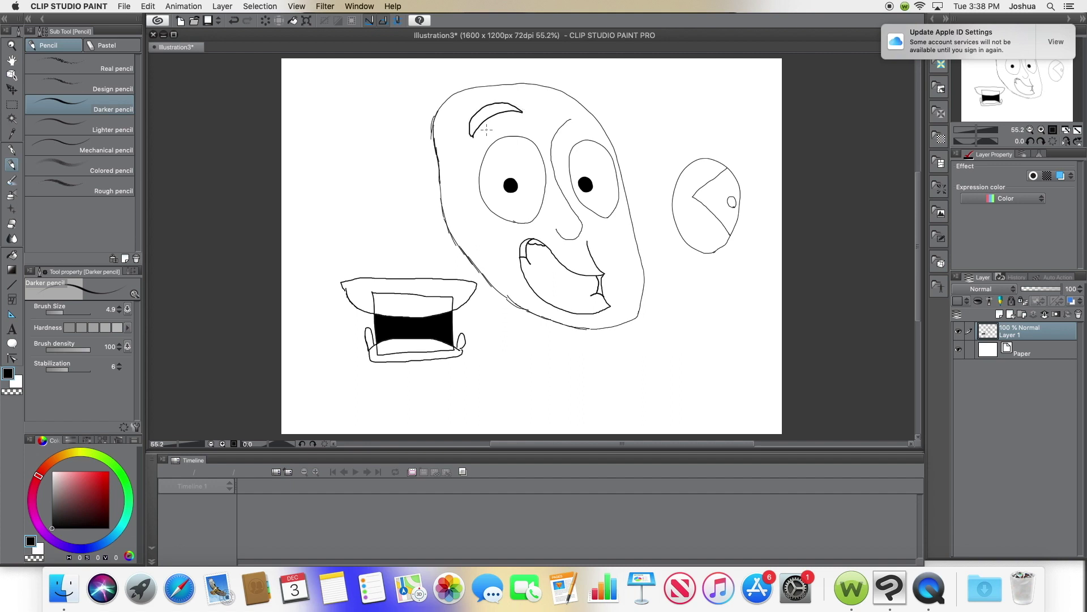
left_click_drag(576, 124, 598, 122)
left_click_drag(574, 124, 593, 112)
left_click(13, 223)
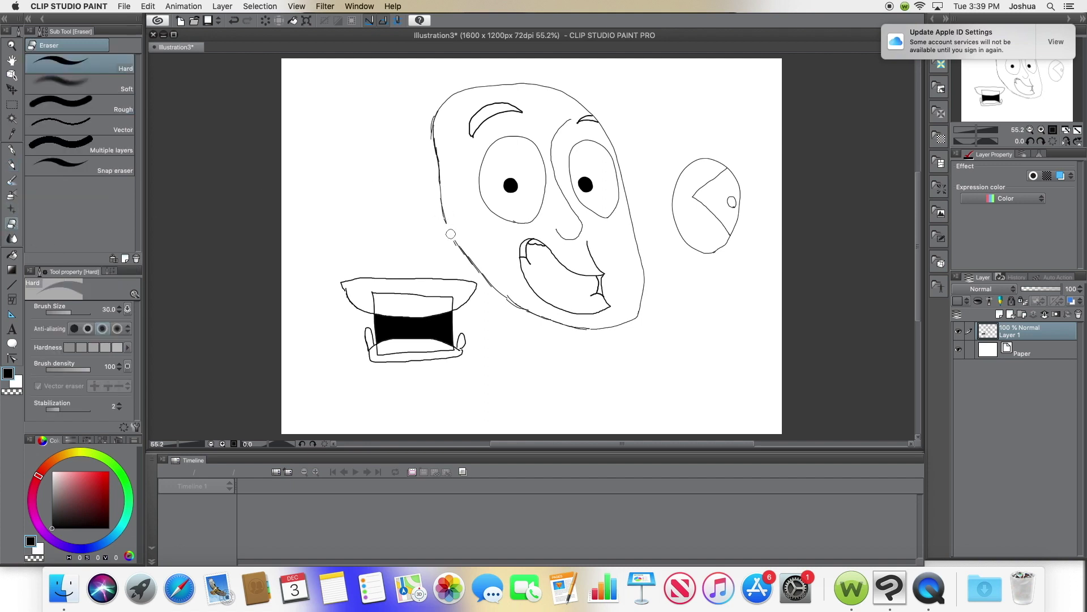
Erase the face's left outline and redraw it as an ear with inner-ear curves
left_click_drag(451, 234, 439, 177)
left_click(12, 165)
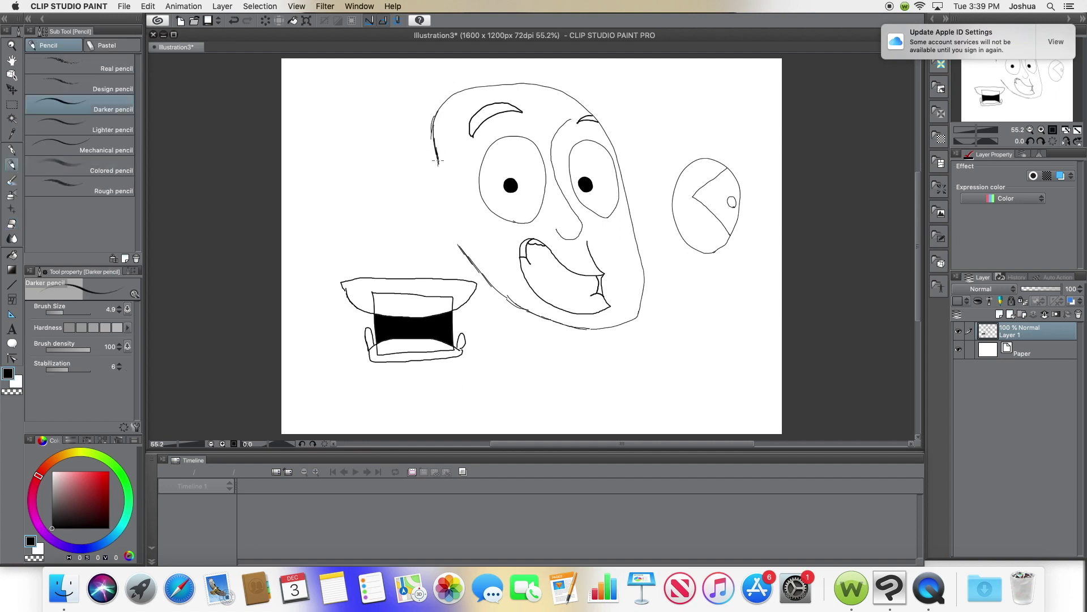
mouse_move(437, 161)
left_mouse_down()
mouse_move(391, 151)
mouse_move(446, 244)
left_mouse_up()
left_click_drag(451, 241, 463, 248)
left_click_drag(411, 209, 432, 203)
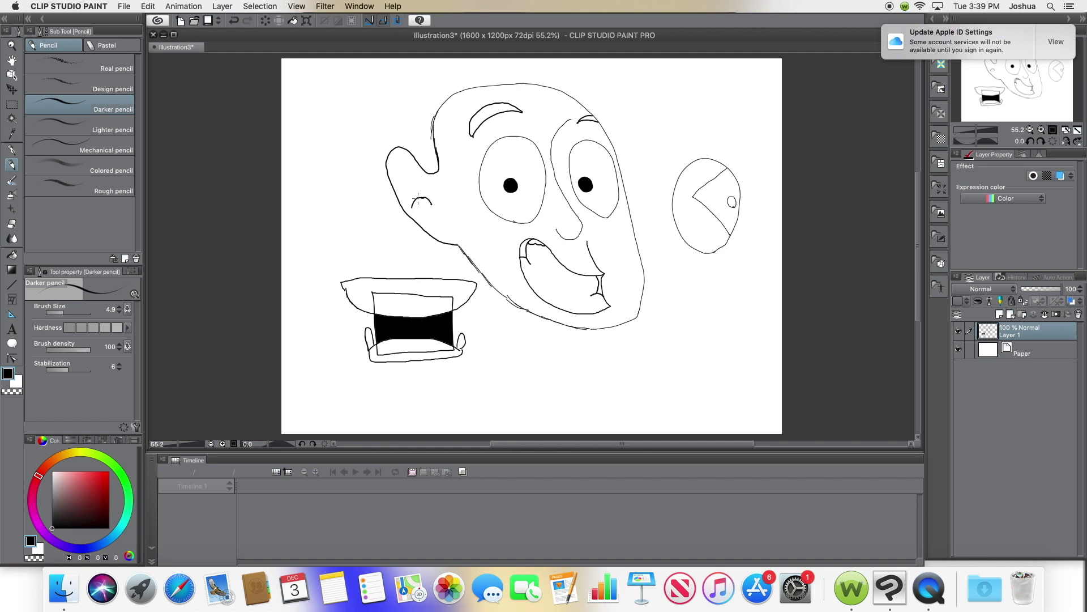
mouse_move(414, 199)
left_mouse_down()
mouse_move(419, 175)
mouse_move(425, 187)
left_mouse_up()
Outline spiky hair over the head, erasing the old top-left head line and adding a tuft
left_click_drag(405, 146, 519, 68)
mouse_move(519, 68)
left_mouse_down()
mouse_move(634, 75)
mouse_move(610, 93)
mouse_move(643, 110)
mouse_move(614, 122)
mouse_move(639, 136)
mouse_move(619, 145)
left_mouse_up()
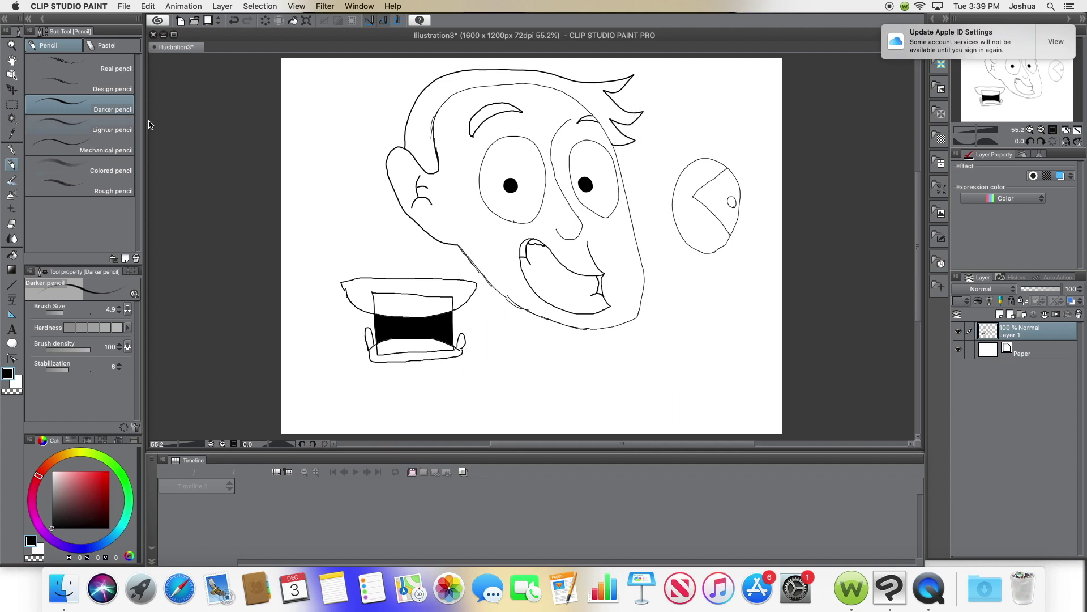
left_click(12, 224)
left_click_drag(408, 108, 427, 85)
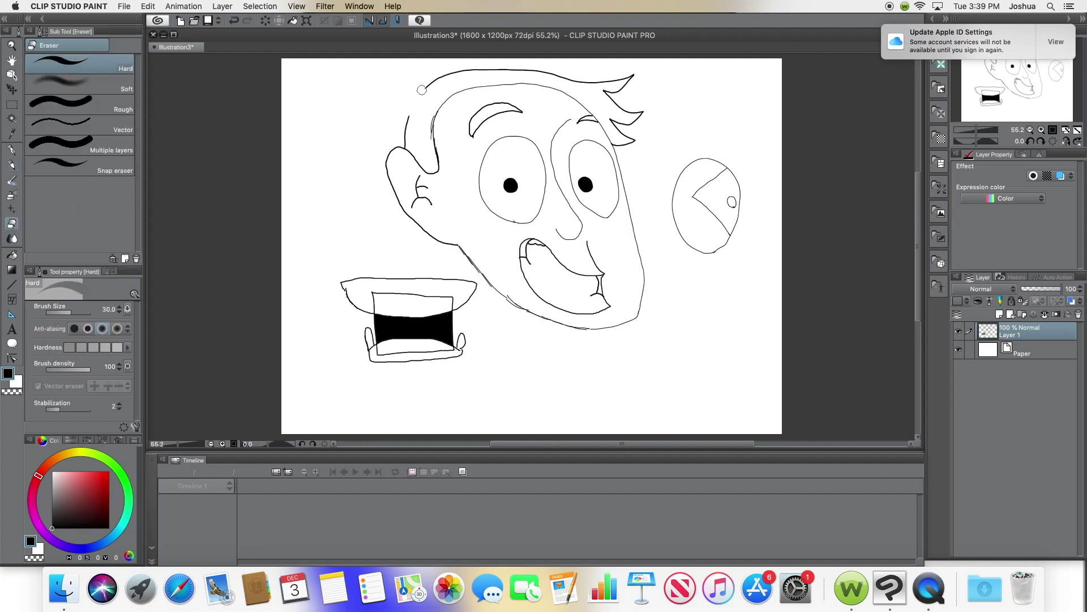
left_click(12, 165)
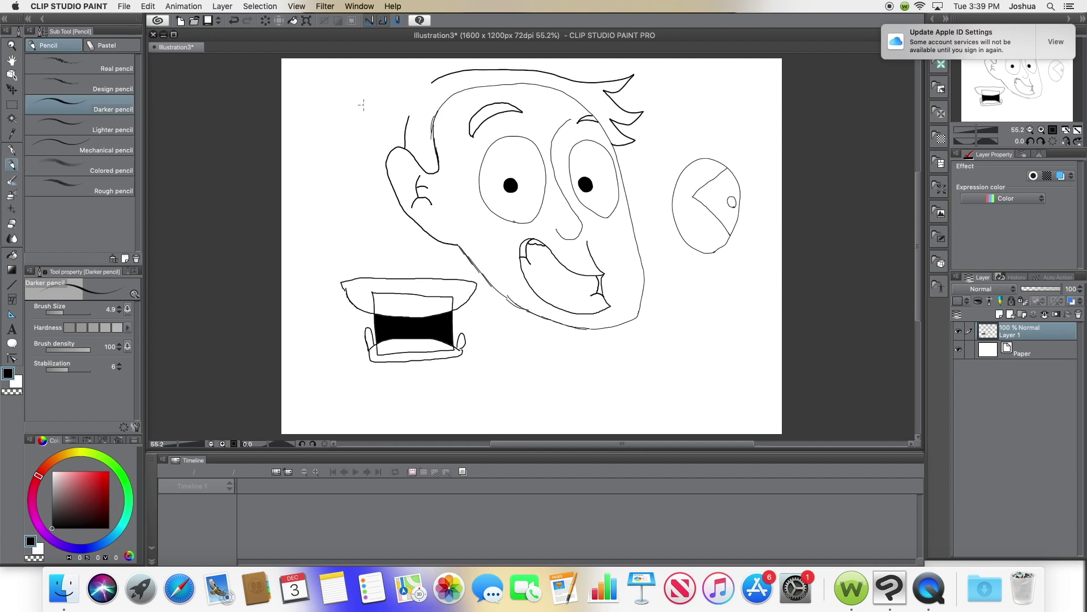
mouse_move(408, 117)
left_mouse_down()
mouse_move(405, 85)
mouse_move(432, 80)
left_mouse_up()
Shrink the eraser to a much smaller size
left_click(12, 222)
left_click_drag(63, 312, 47, 312)
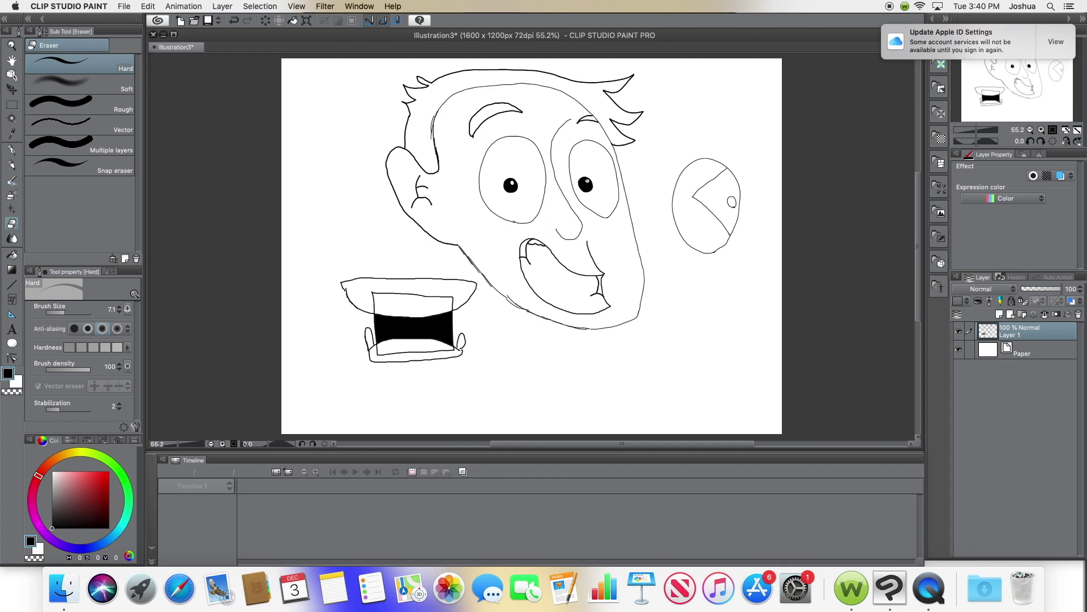
left_click(12, 255)
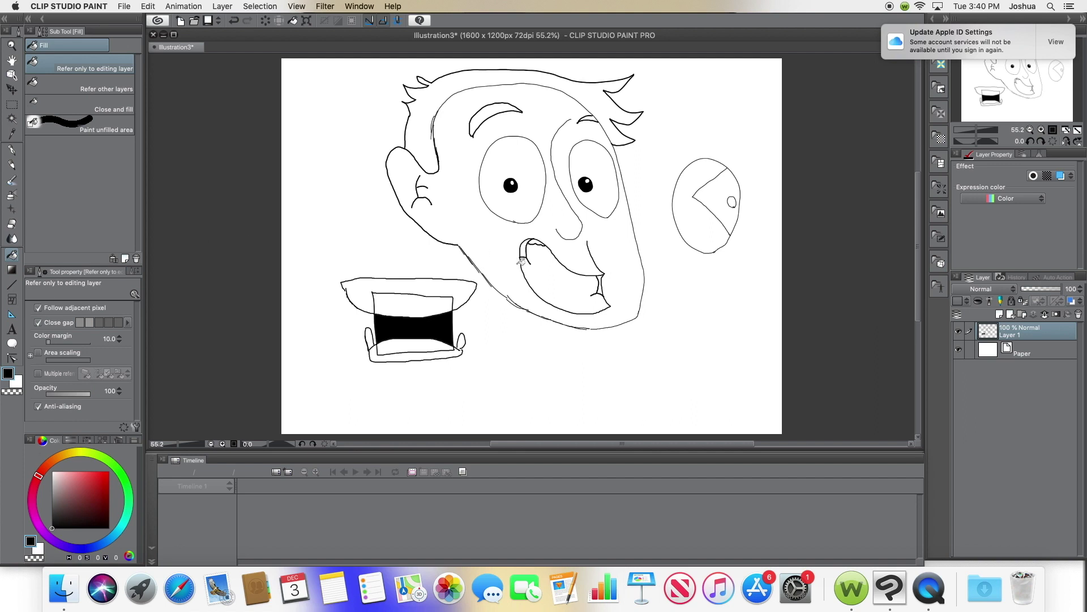
Fill both mouth corners, the eyebrows and the hair black
left_click(527, 248)
left_click(601, 283)
left_click(492, 118)
left_click(592, 116)
left_click(600, 94)
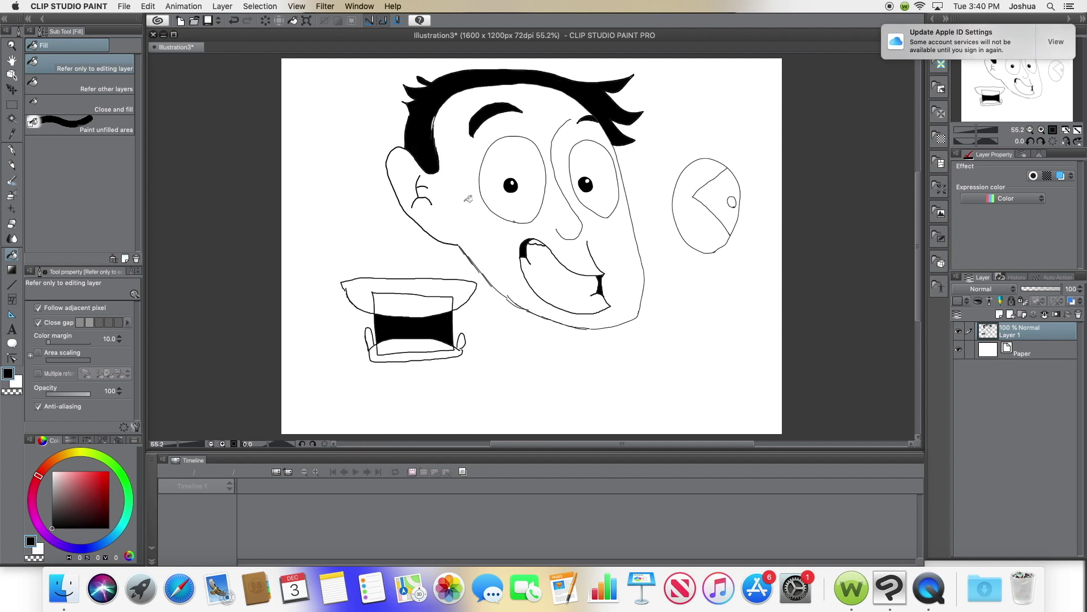
Erase the boxy mouth study below the face with an enlarged eraser
left_click(13, 223)
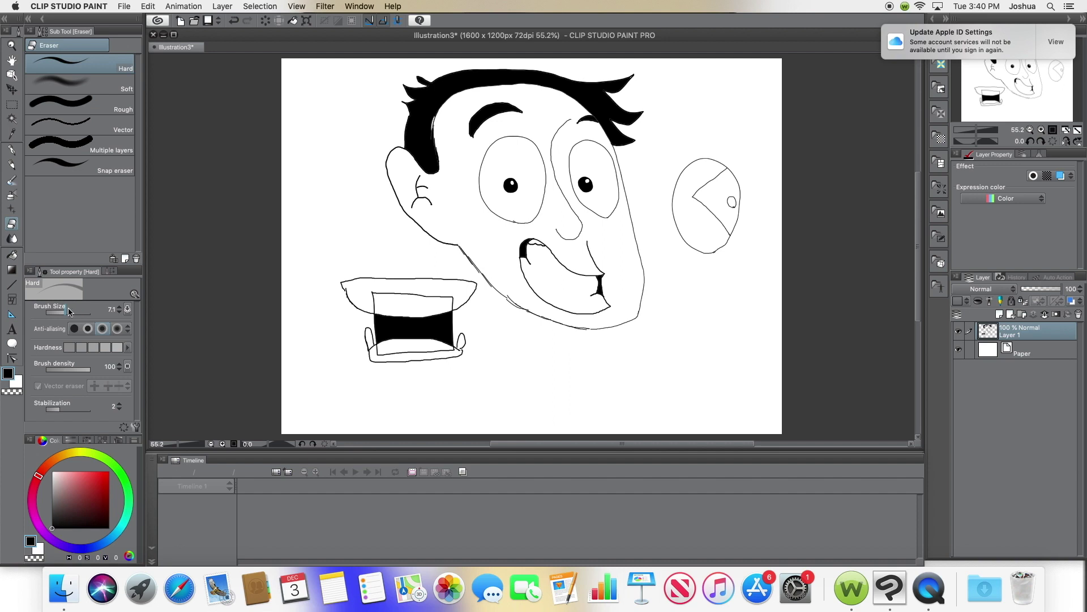
mouse_move(374, 271)
left_mouse_down()
mouse_move(378, 323)
mouse_move(365, 289)
left_mouse_up()
key("bracketright")
key("bracketright")
key("bracketright")
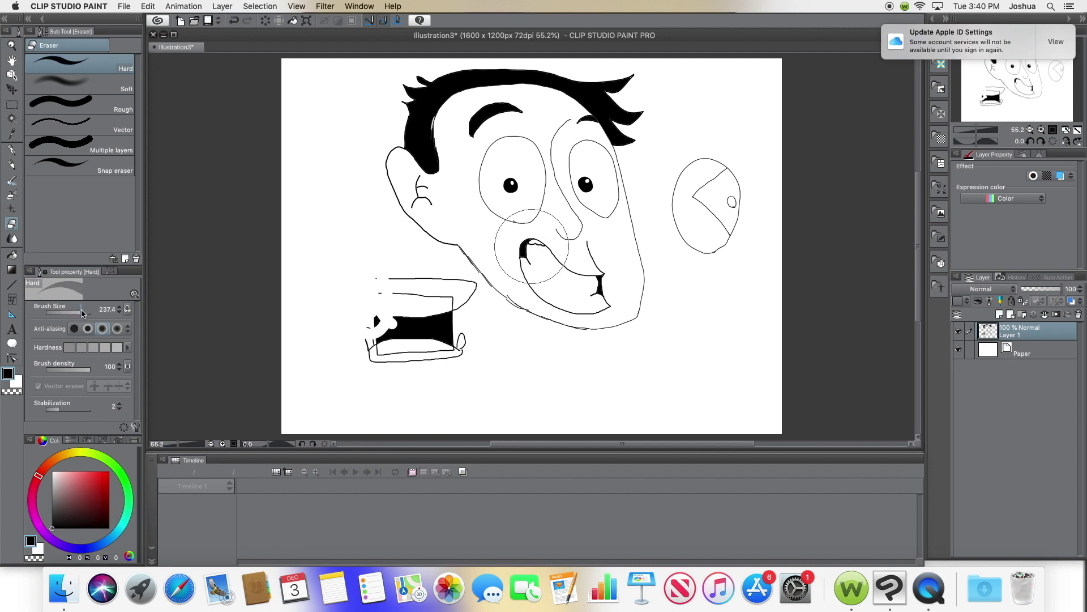
mouse_move(382, 295)
left_mouse_down()
mouse_move(465, 289)
mouse_move(425, 340)
mouse_move(374, 336)
mouse_move(374, 357)
left_mouse_up()
Pencil the neck line from the jaw and both sides of the collar
left_click(11, 165)
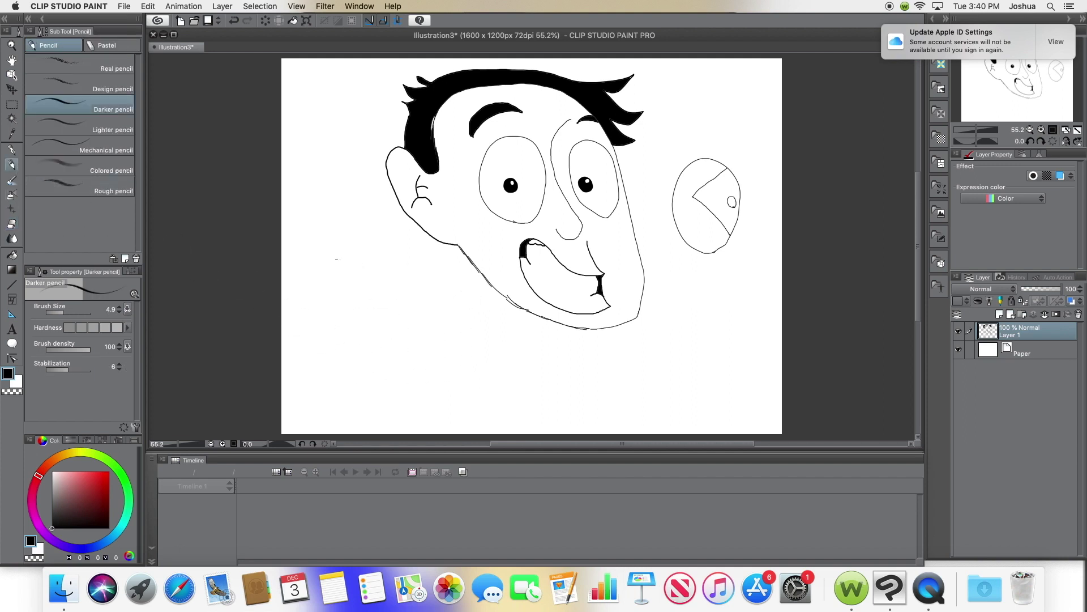
mouse_move(467, 259)
left_mouse_down()
mouse_move(457, 346)
mouse_move(582, 390)
mouse_move(539, 316)
left_mouse_up()
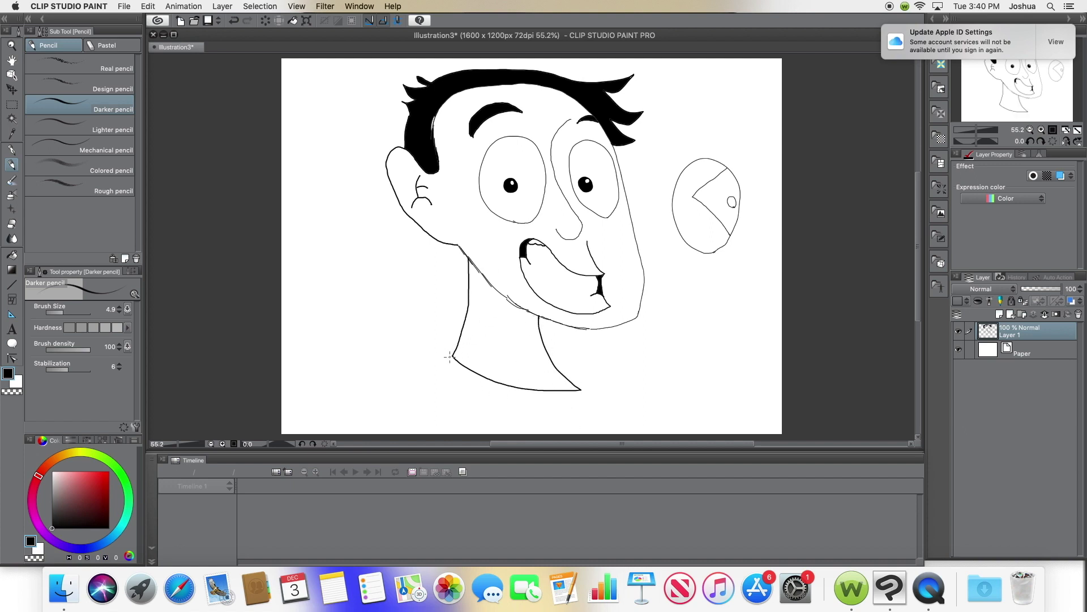
left_click_drag(451, 355, 413, 411)
mouse_move(413, 411)
left_mouse_down()
mouse_move(440, 400)
mouse_move(433, 430)
left_mouse_up()
mouse_move(580, 390)
left_mouse_down()
mouse_move(595, 404)
mouse_move(576, 434)
left_mouse_up()
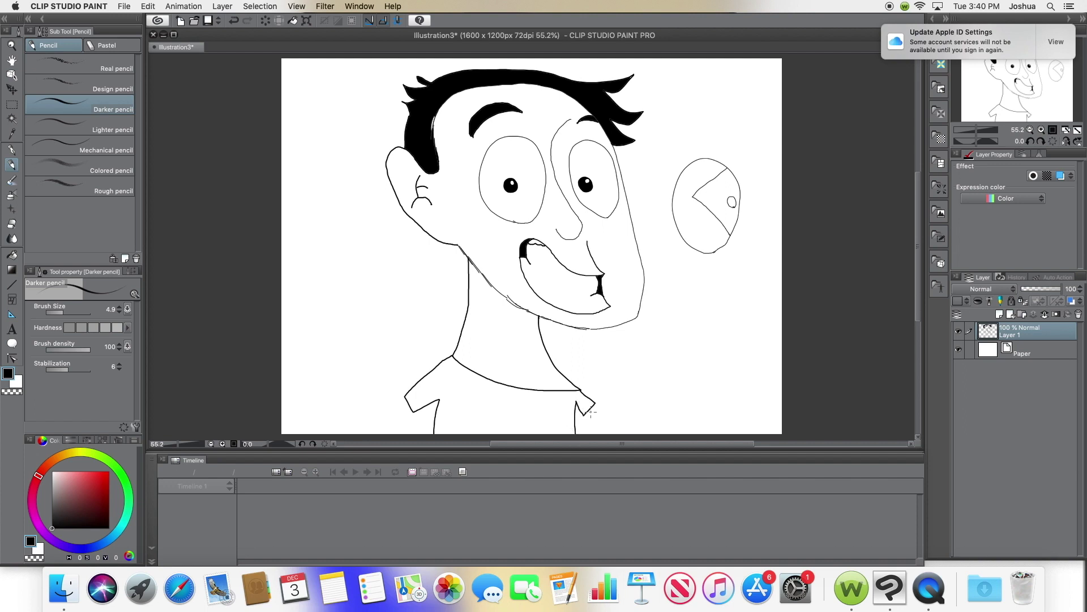
Draw the shoulder and sleeve lines and shirt folds, then select red
left_click_drag(587, 411, 606, 434)
left_click_drag(407, 398, 390, 434)
left_click_drag(407, 405, 403, 434)
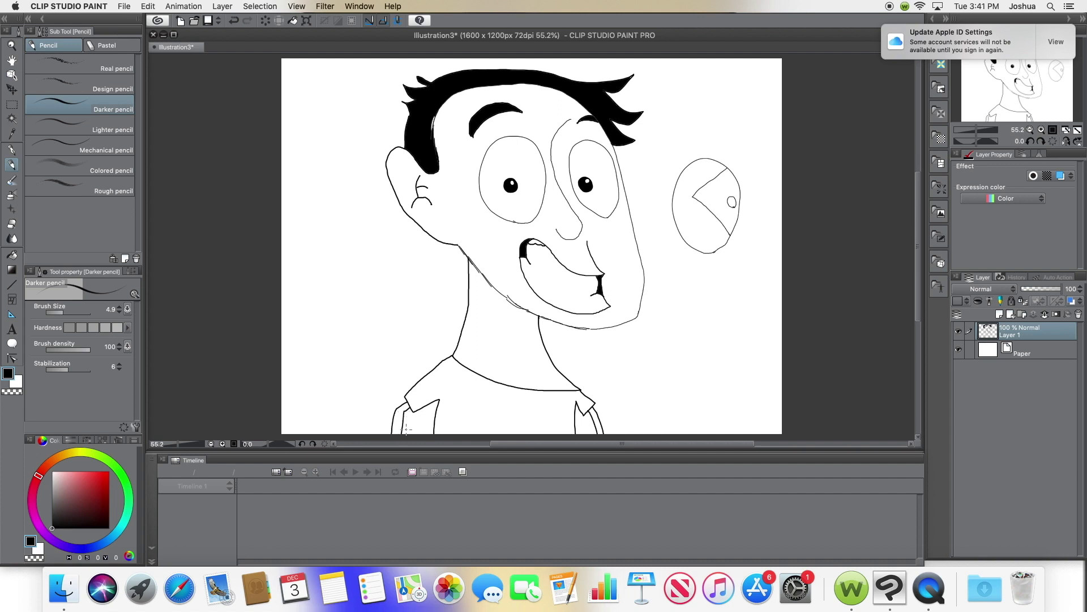
mouse_move(502, 402)
left_mouse_down()
mouse_move(537, 429)
mouse_move(511, 432)
left_mouse_up()
left_click(111, 470)
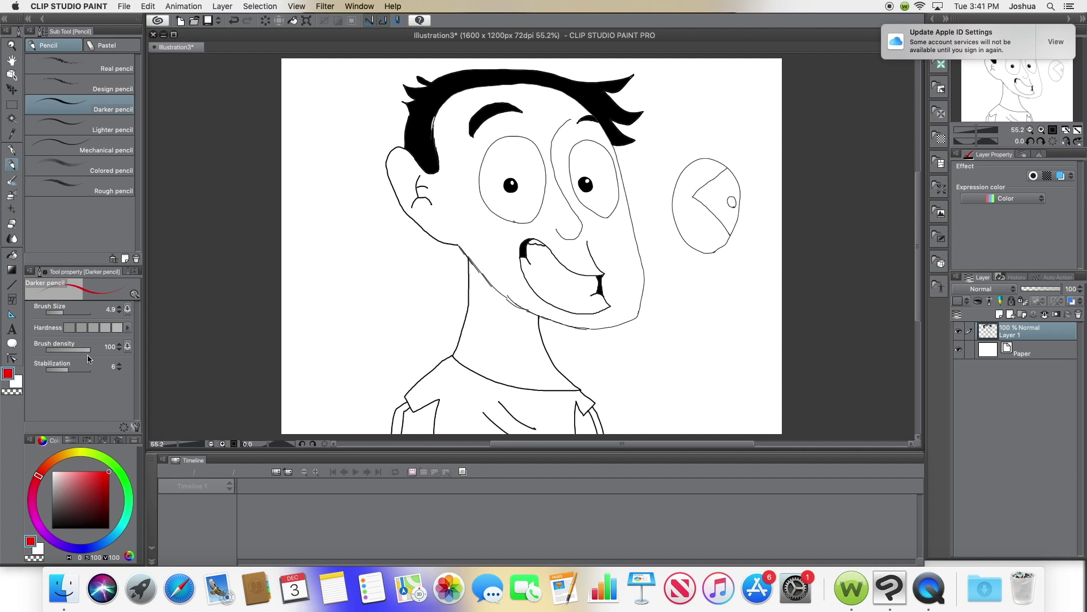
Fill the shirt red, then fill the face and neck light skin tone
left_click(16, 258)
left_click(441, 378)
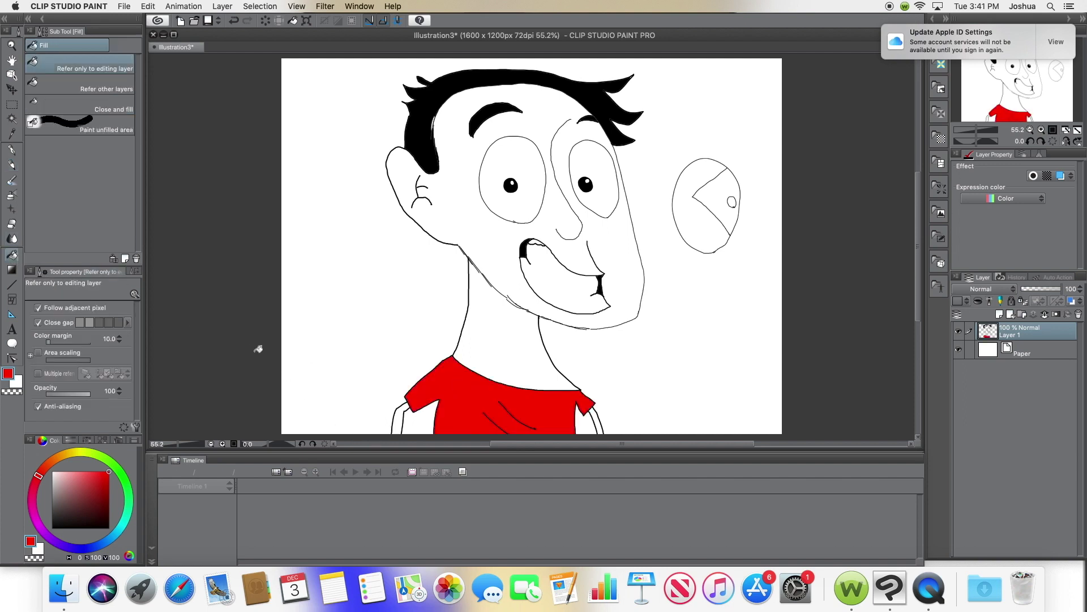
mouse_move(39, 476)
left_mouse_down()
mouse_move(62, 456)
mouse_move(75, 470)
left_mouse_up()
left_click(84, 469)
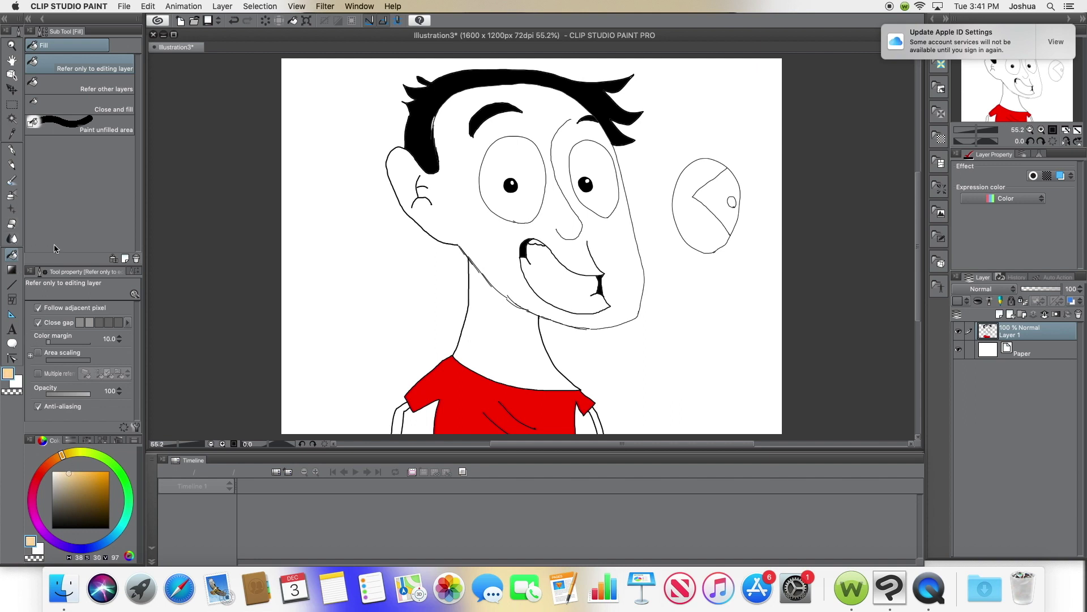
left_click(500, 232)
left_click(497, 340)
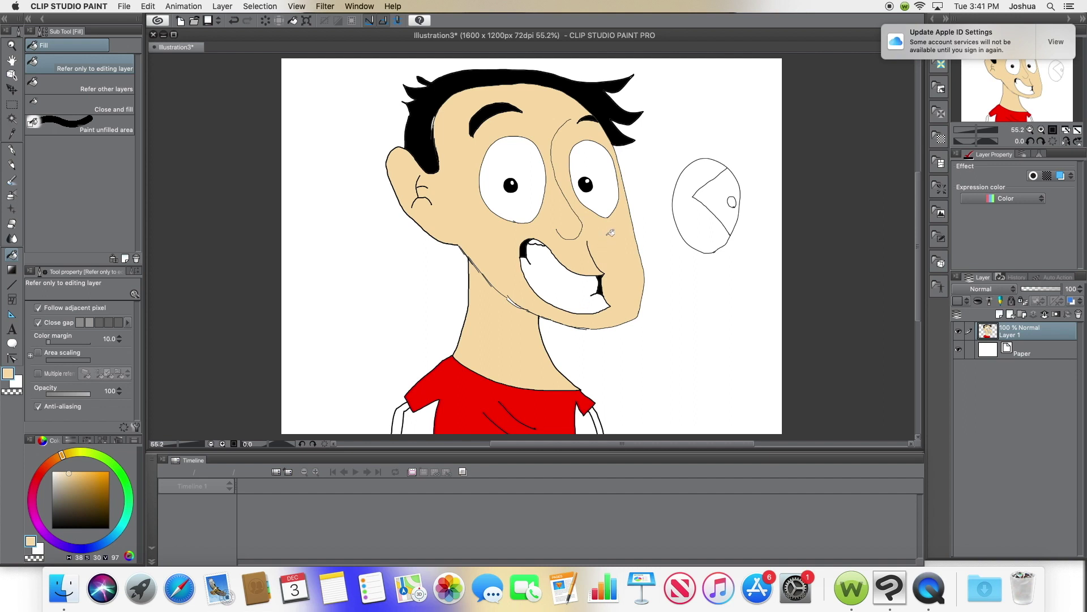
Return to the pencil with black colour and a thicker line
left_click(12, 167)
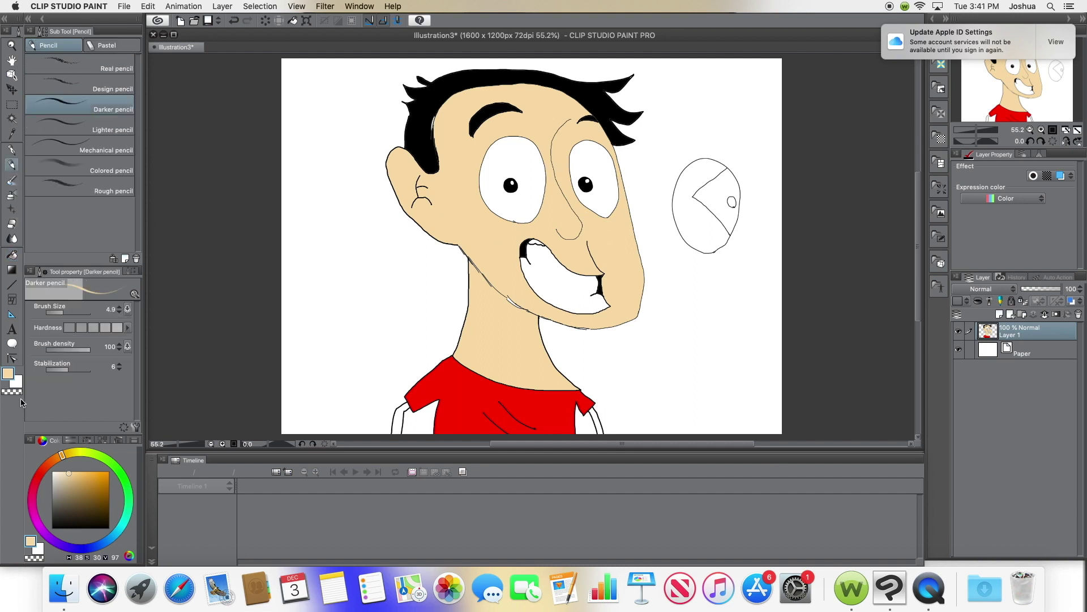
left_click(58, 522)
left_click_drag(59, 313, 68, 313)
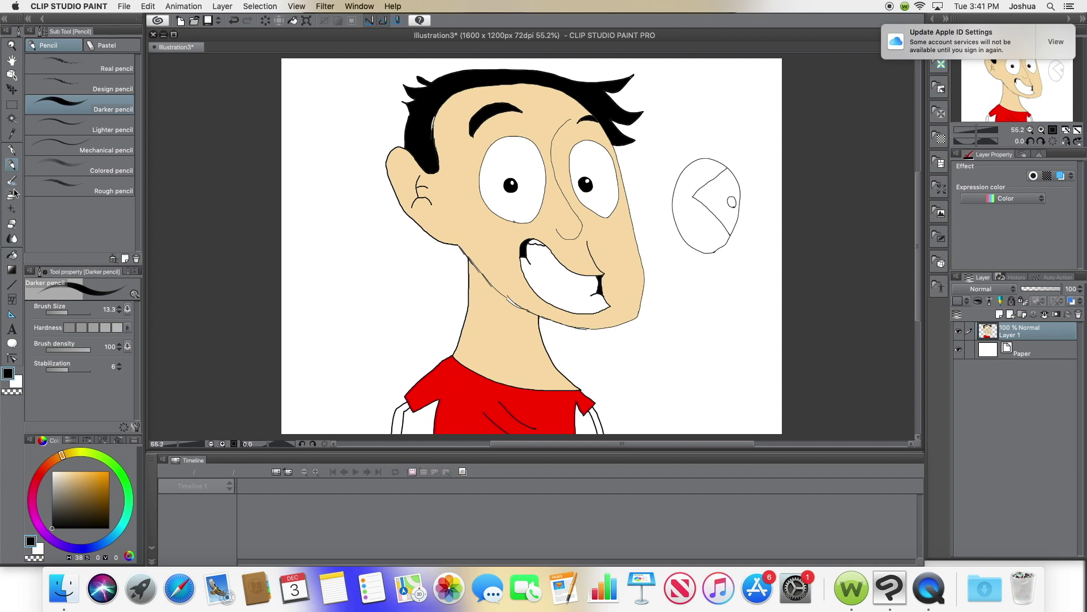
Fill the shoulder gap with the face's sampled skin tone and undo a stray dot
left_click(11, 132)
left_click(464, 221)
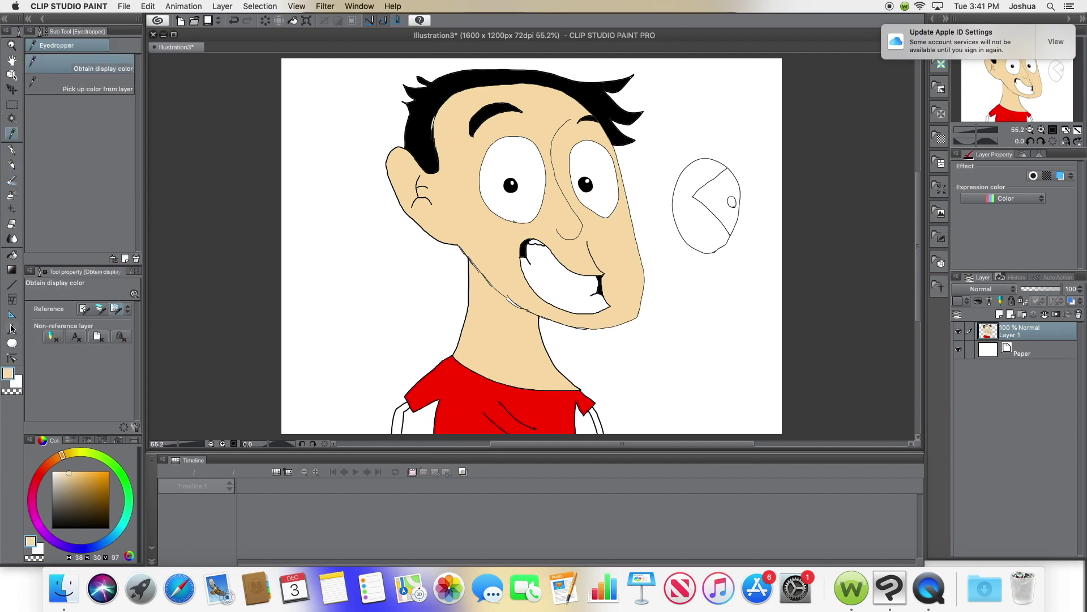
left_click(12, 254)
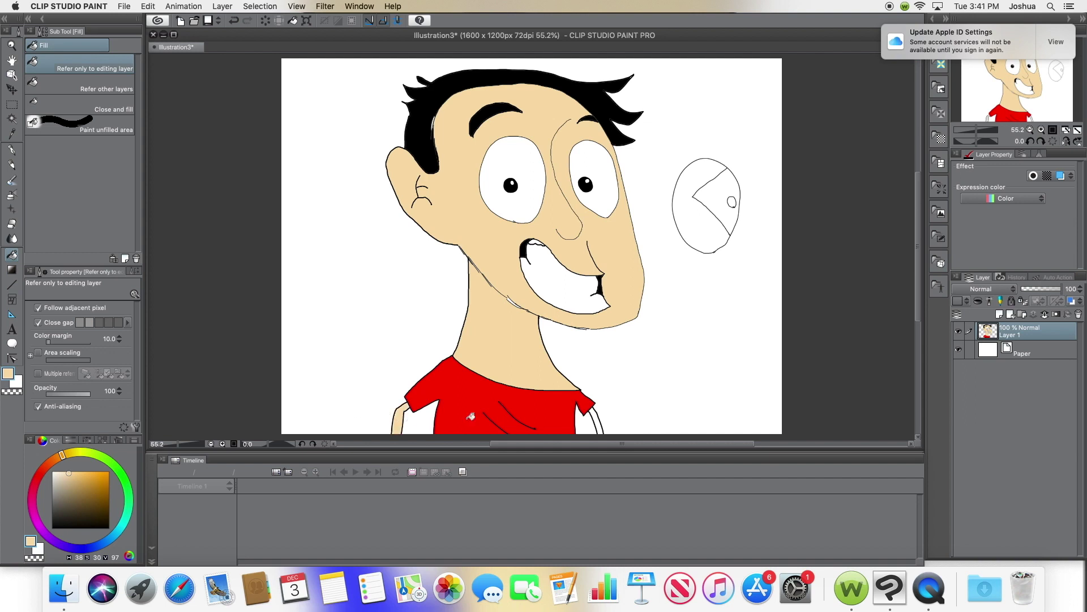
left_click(601, 419)
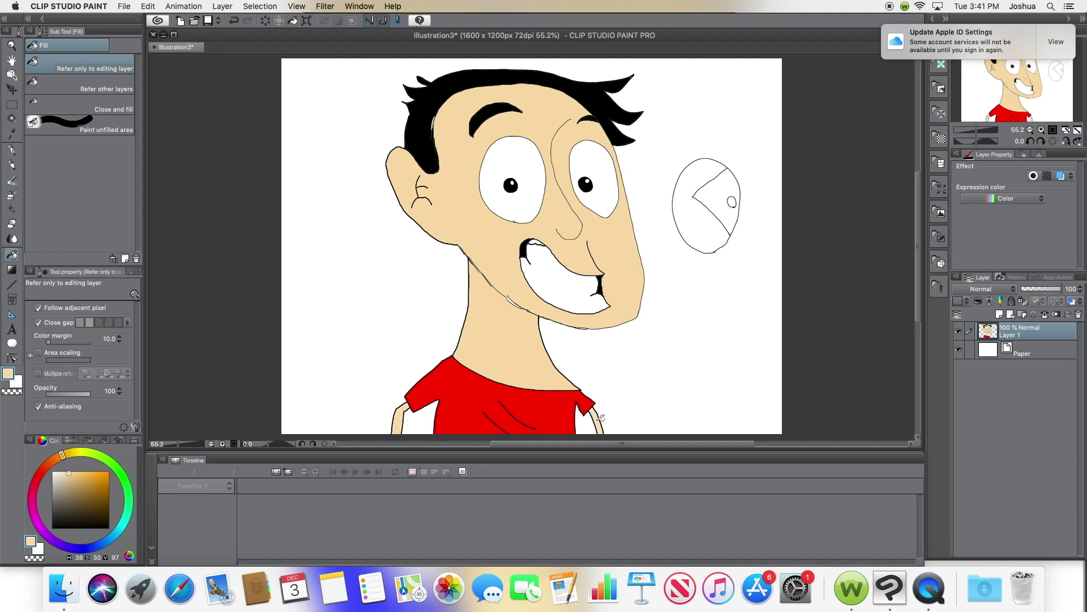
left_click(12, 166)
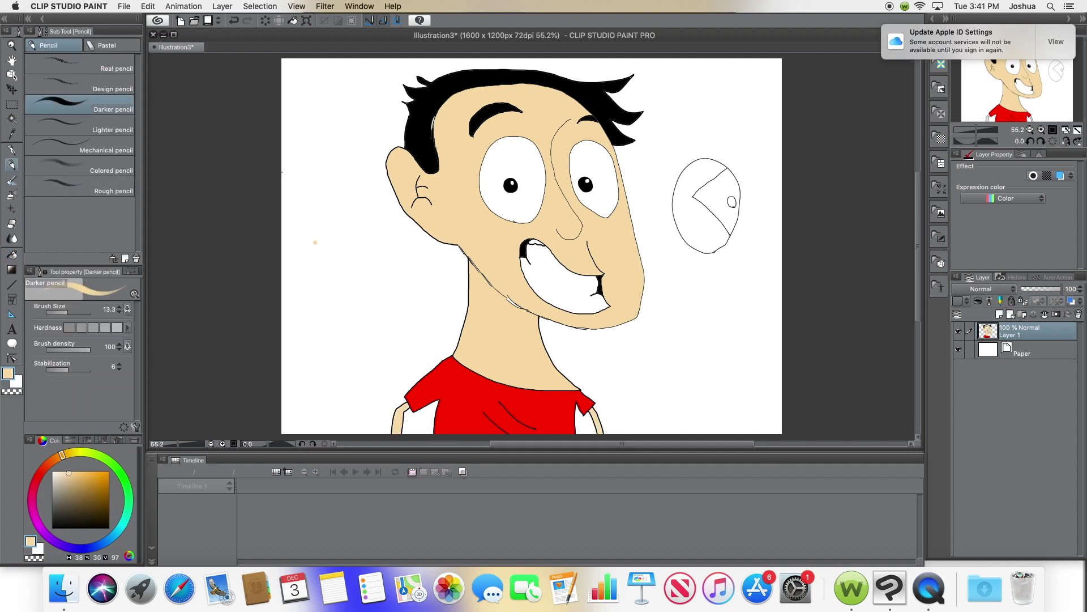
key("super+z")
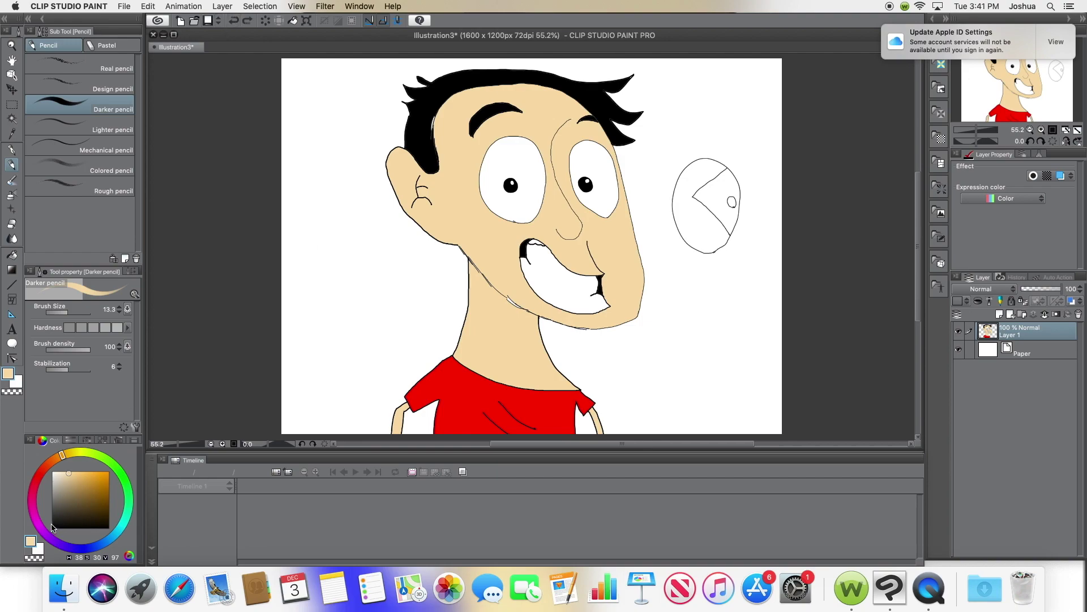